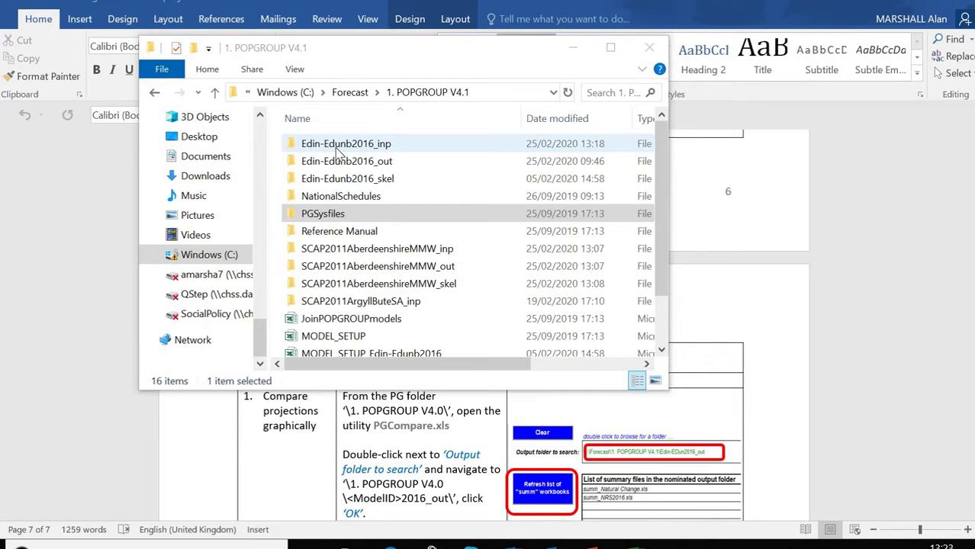
# Open the scenario_NRS2016_Principal workbook from the Edin-Edunb2016_inp folder and enlarge its window
pyautogui.doubleClick(338, 148)
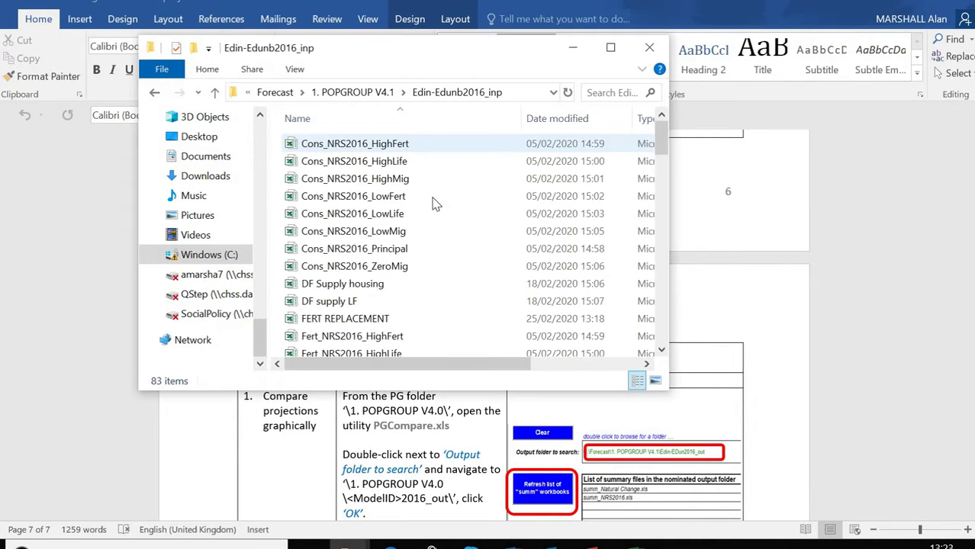
pyautogui.moveTo(665, 145); pyautogui.dragTo(669, 331)
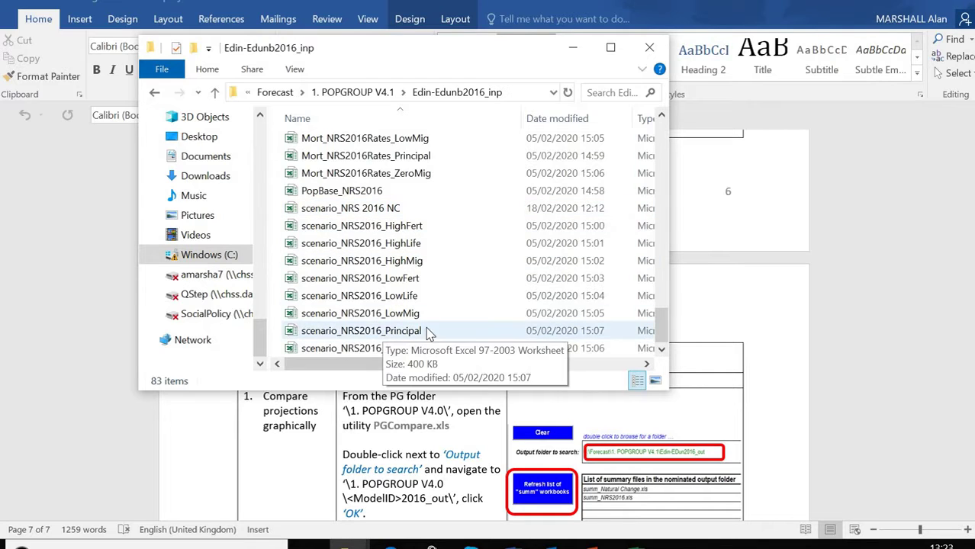
pyautogui.doubleClick(343, 333)
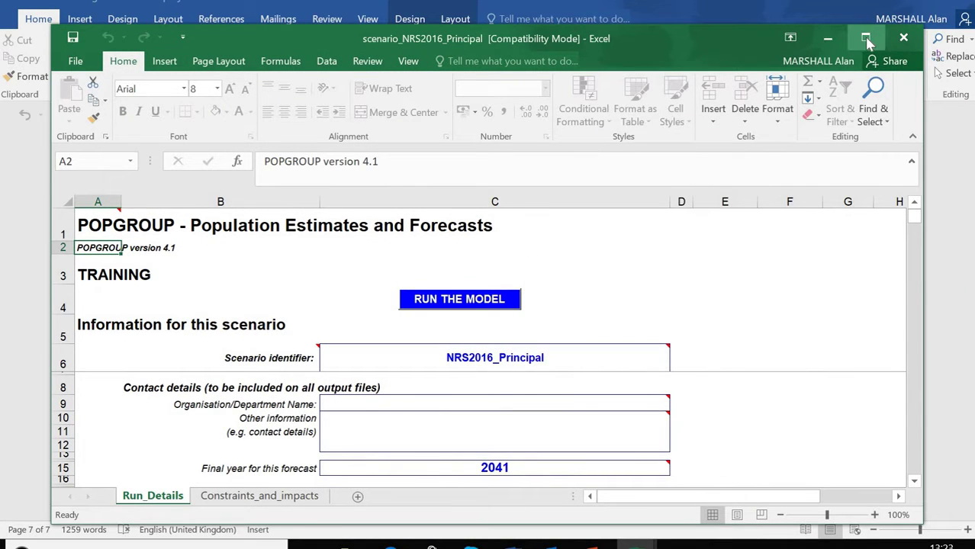
pyautogui.moveTo(750, 36); pyautogui.dragTo(671, 11)
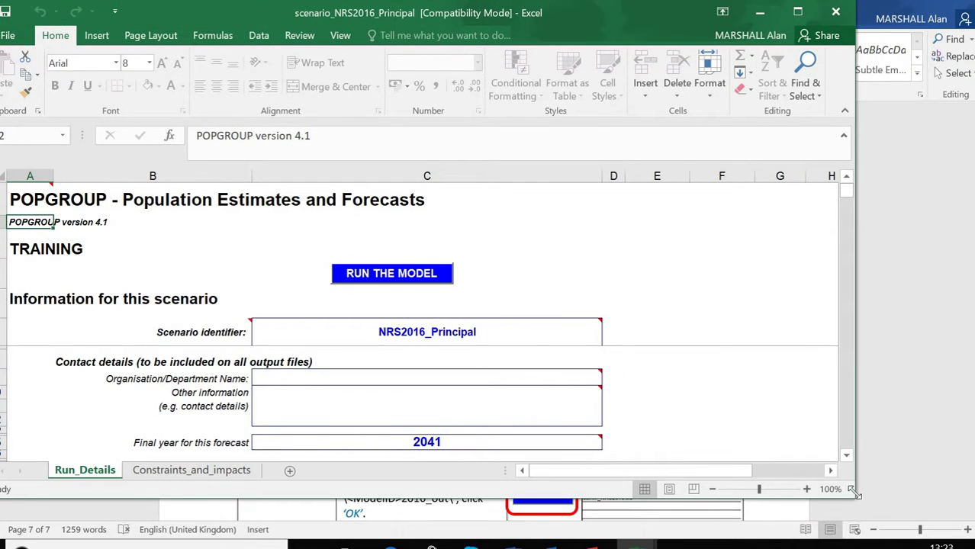
pyautogui.moveTo(855, 494); pyautogui.dragTo(951, 518)
# Review the scenario identifier, final forecast year, and input and output folder cells on the Run_Details sheet
pyautogui.click(429, 333)
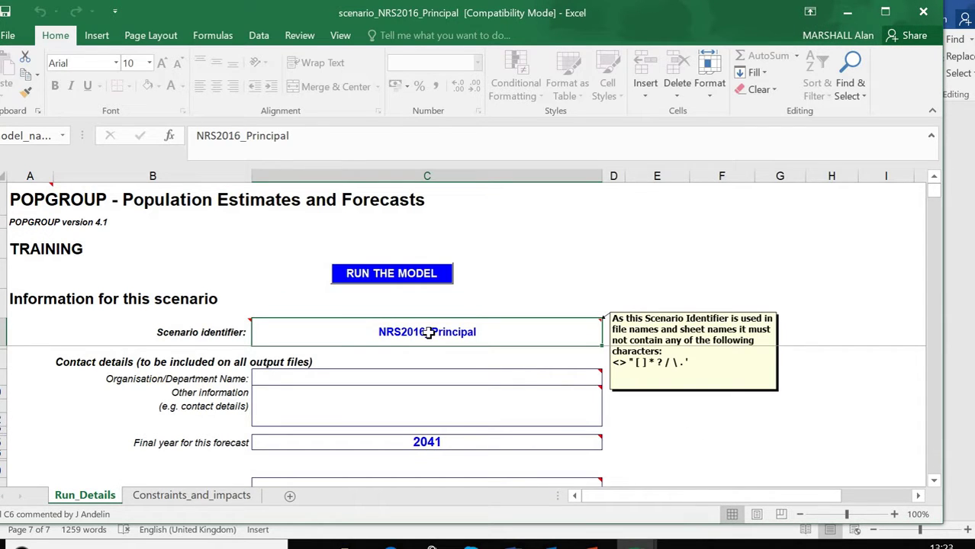
pyautogui.press('Down')
pyautogui.press('Down')
pyautogui.press('Down')
pyautogui.press('Down')
pyautogui.press('Down')
pyautogui.press('Down')
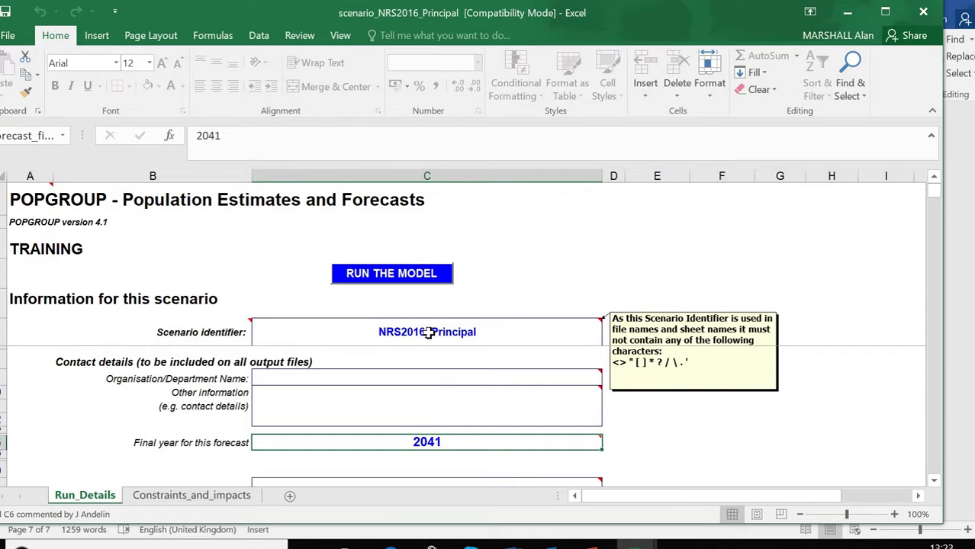
pyautogui.press('Down')
pyautogui.press('Down')
pyautogui.press('Down')
pyautogui.press('Down')
pyautogui.press('Down')
pyautogui.press('Down')
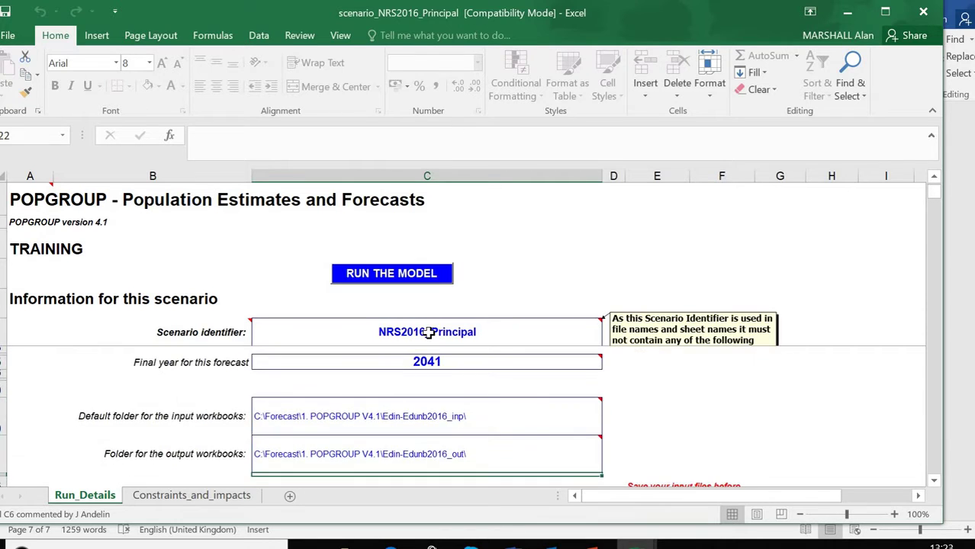
pyautogui.press('Up')
pyautogui.press('Up')
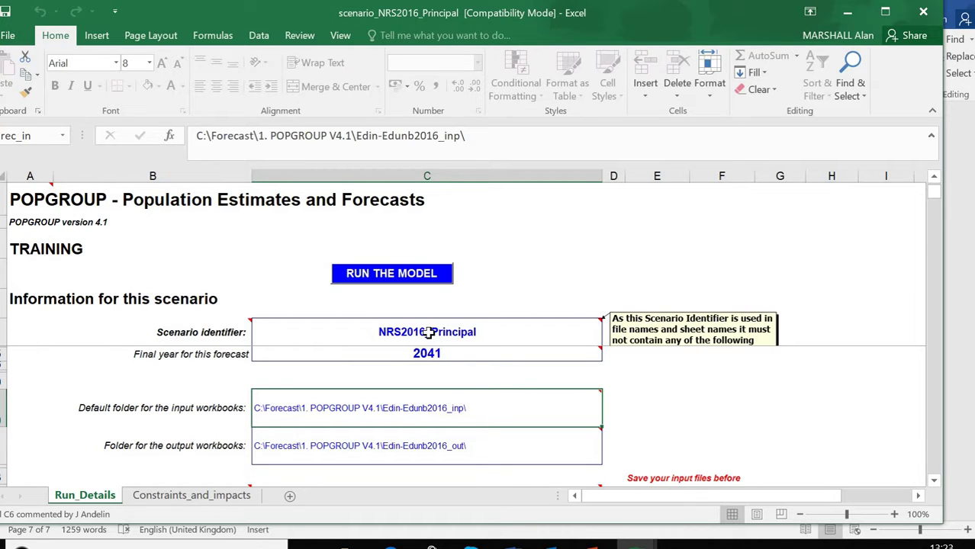
pyautogui.press('Down')
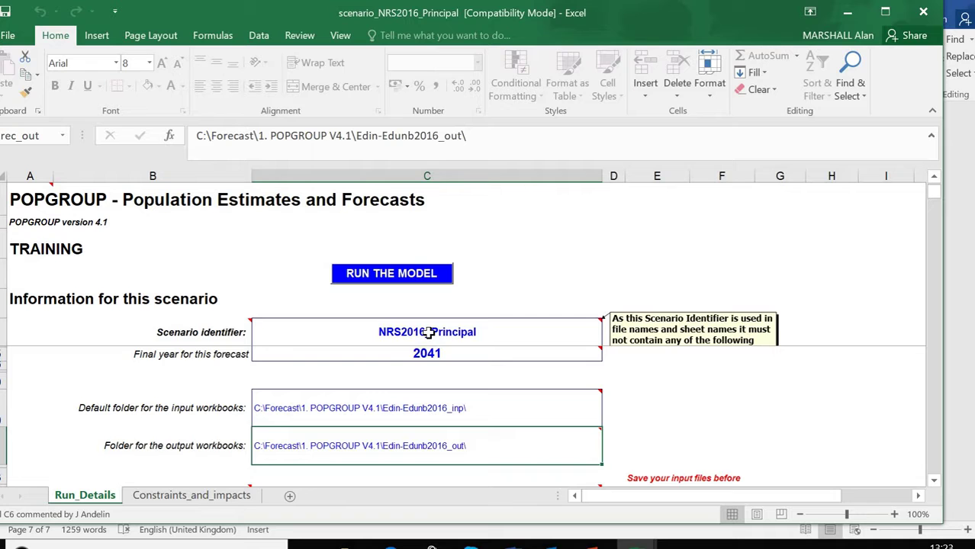
# Examine the input workbook names from Base population down to Out-migration to Overseas
pyautogui.press('Down')
pyautogui.press('Down')
pyautogui.press('Down')
pyautogui.press('Down')
pyautogui.press('Down')
pyautogui.press('Down')
pyautogui.press('Down')
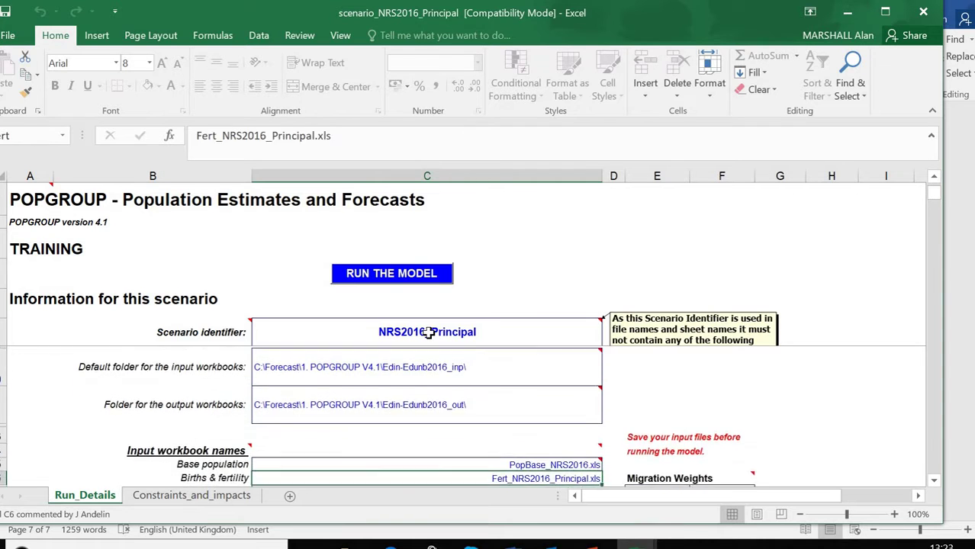
pyautogui.press('Up')
pyautogui.press('Up')
pyautogui.press('Up')
pyautogui.press('Up')
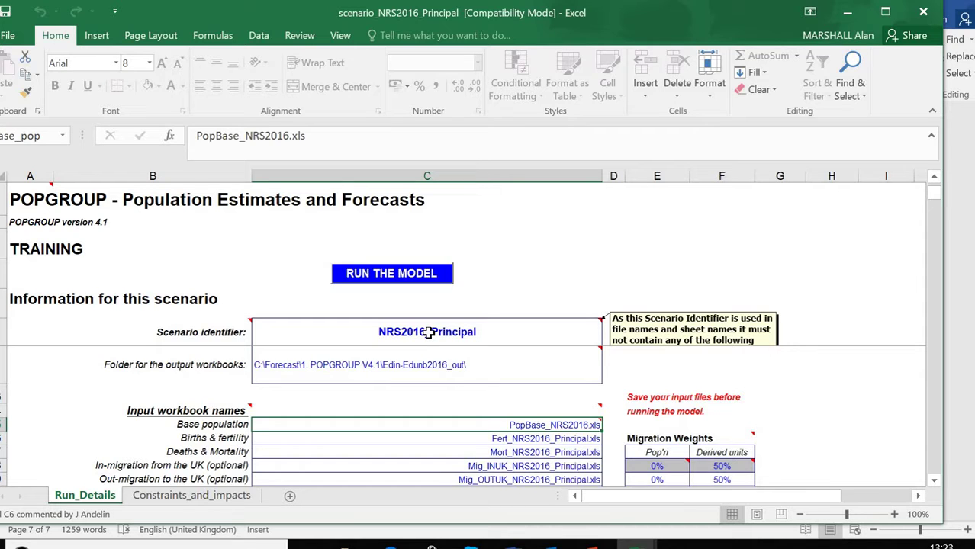
pyautogui.press('Down')
pyautogui.press('Down')
pyautogui.press('Down')
pyautogui.press('Down')
pyautogui.press('Down')
pyautogui.press('Down')
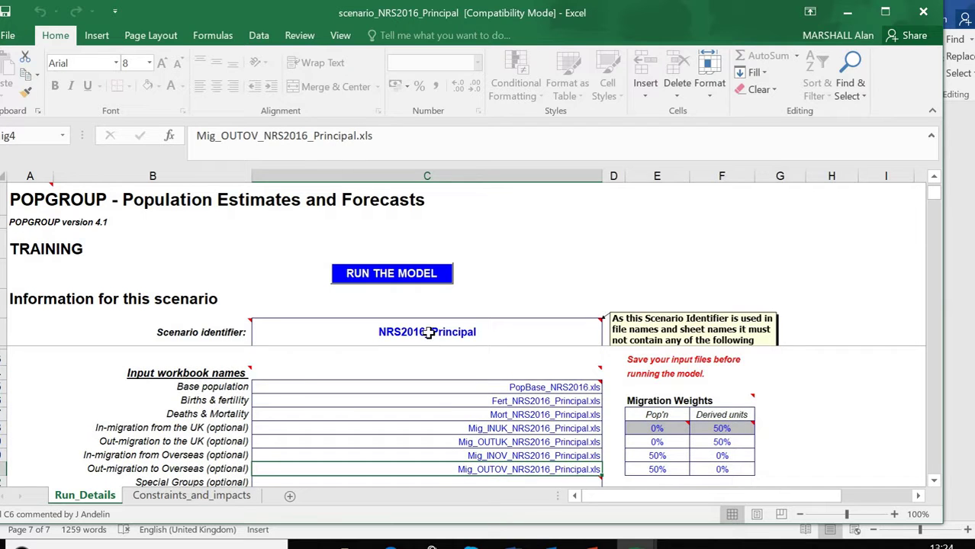
# Change the scenario identifier to NRS2016 NC
pyautogui.press('Up')
pyautogui.press('Up')
pyautogui.press('Up')
pyautogui.press('Up')
pyautogui.press('Up')
pyautogui.press('Up')
pyautogui.press('Up')
pyautogui.press('Up')
pyautogui.press('Up')
pyautogui.press('Up')
pyautogui.press('Up')
pyautogui.press('Up')
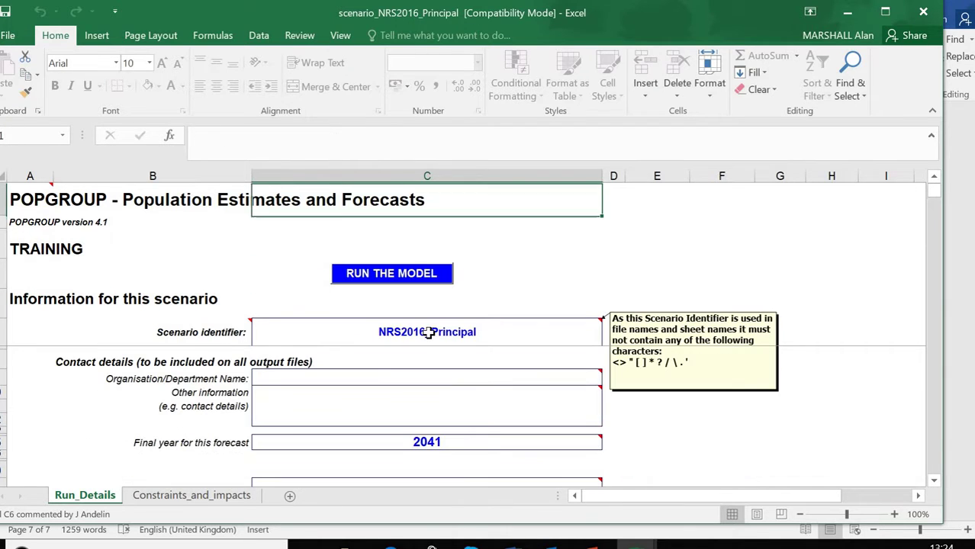
pyautogui.press('Down')
pyautogui.press('Down')
pyautogui.press('Down')
pyautogui.press('Down')
pyautogui.press('Down')
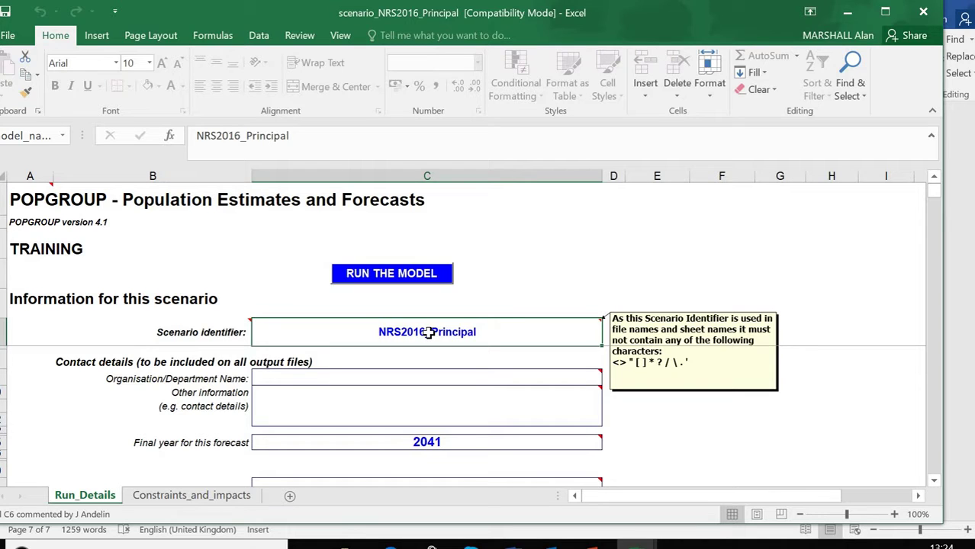
pyautogui.write('NR')
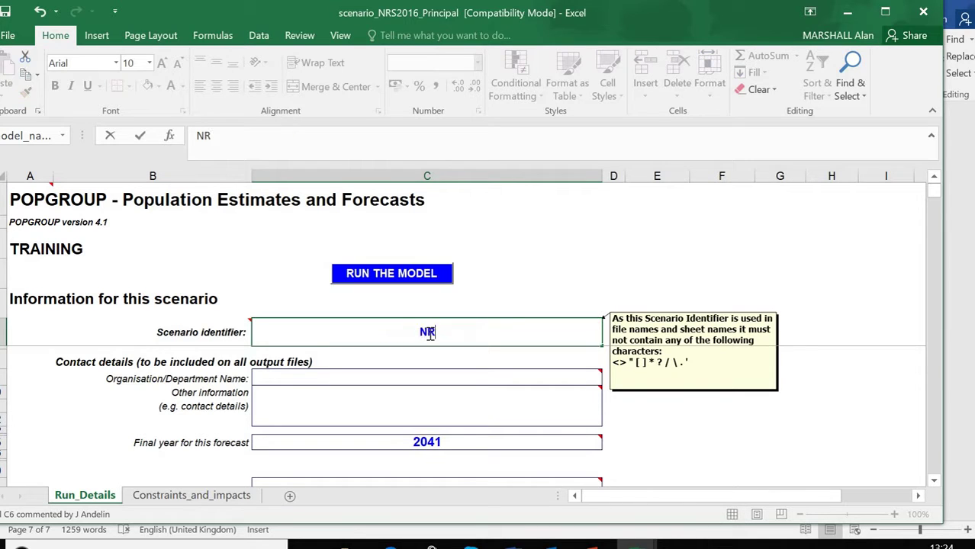
pyautogui.write('S2016')
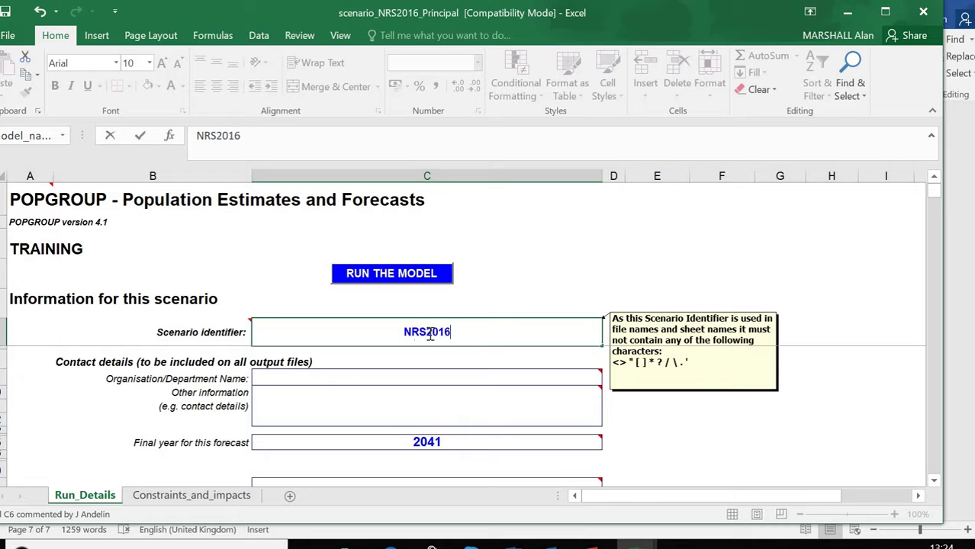
pyautogui.write(' NC')
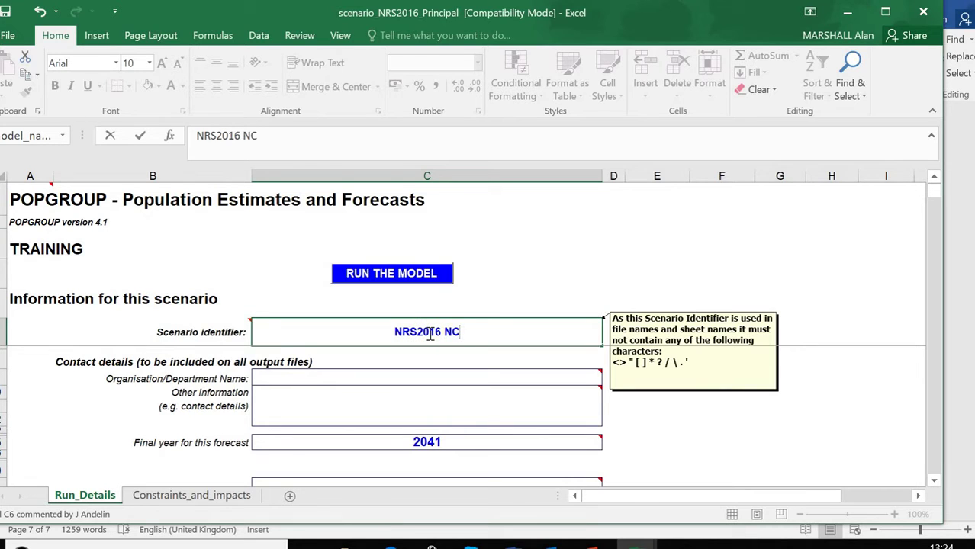
pyautogui.click(468, 419)
# Browse for the default input workbooks folder and choose Edin-Edunb2016_inp
pyautogui.press('Tab')
pyautogui.press('Tab')
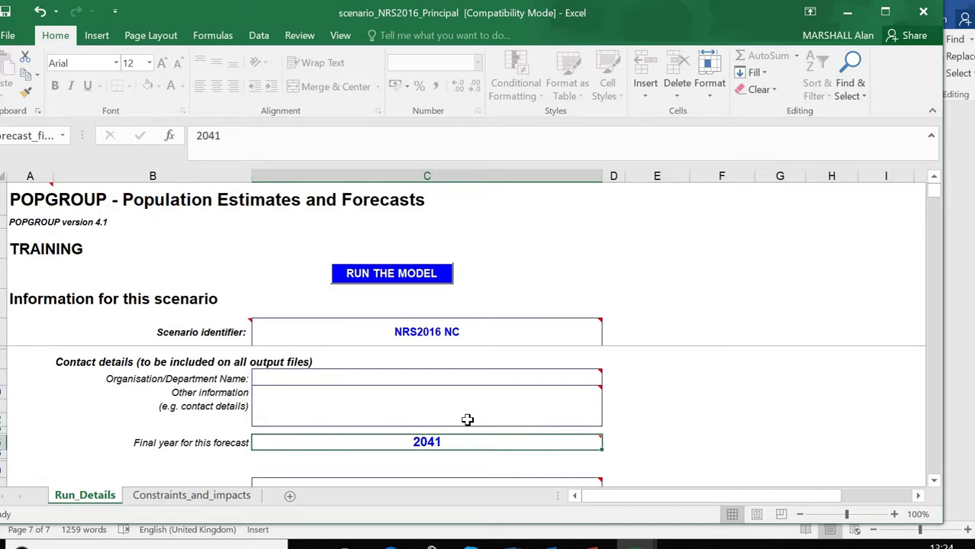
pyautogui.press('Tab')
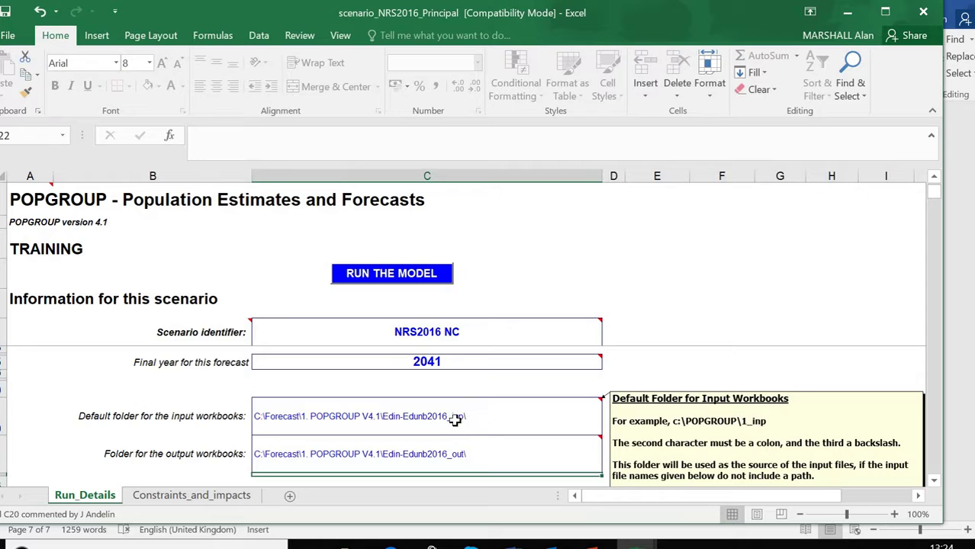
pyautogui.moveTo(403, 454)
pyautogui.doubleClick(392, 422)
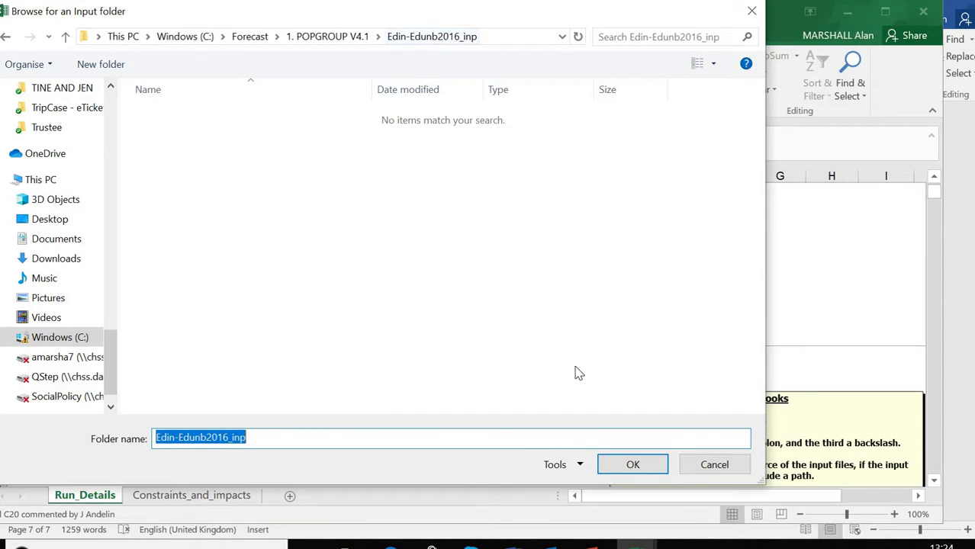
pyautogui.click(632, 465)
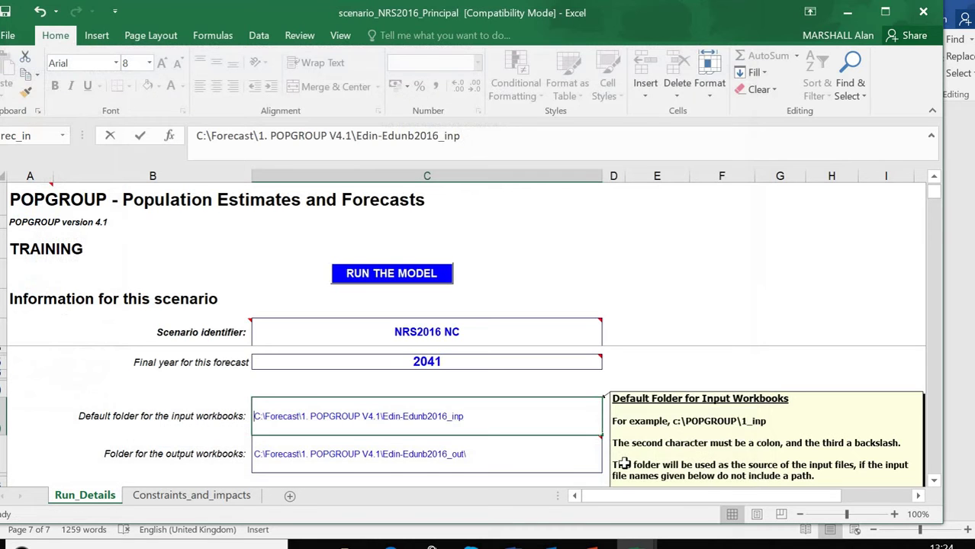
# Set the output workbooks folder to Edin-Edunb2016_out inside the 1. POPGROUP V4.1 folder
pyautogui.click(440, 452)
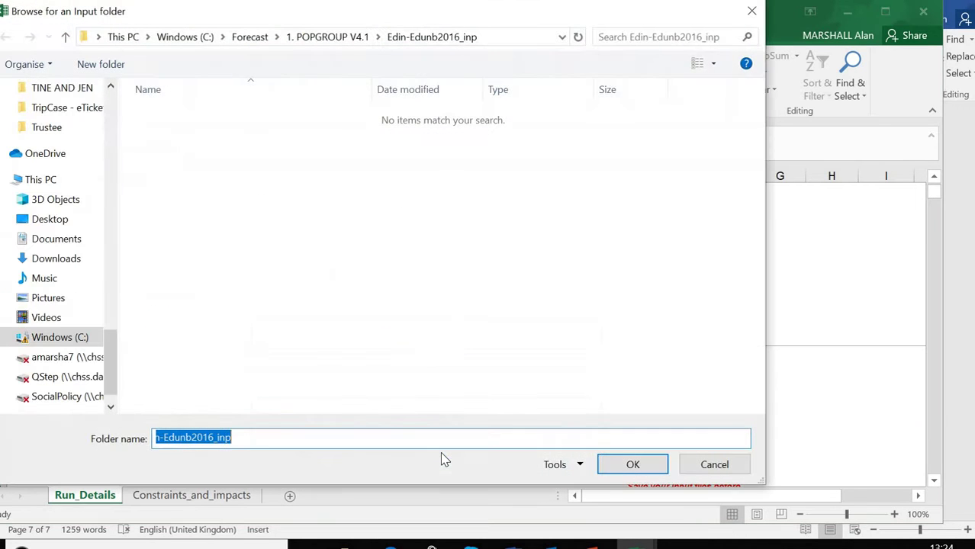
pyautogui.click(348, 38)
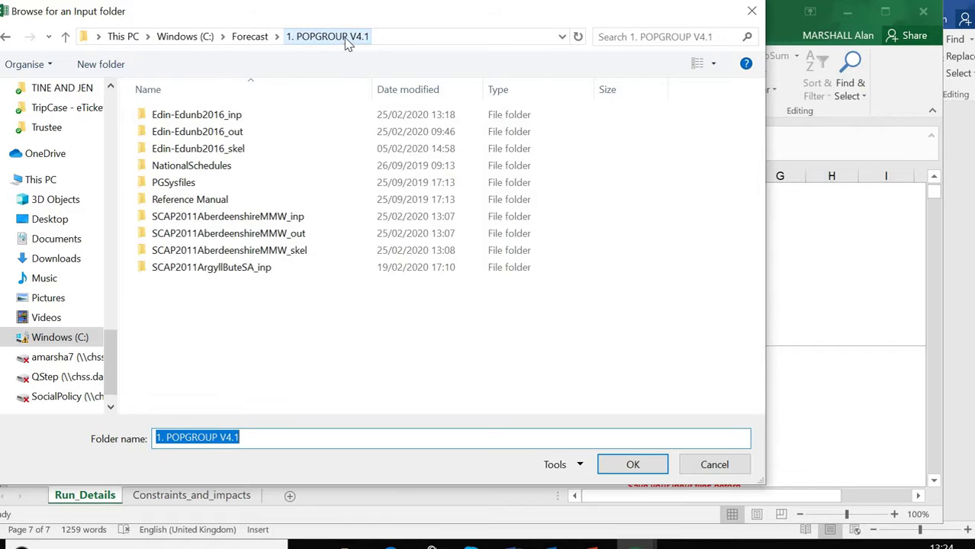
pyautogui.click(222, 134)
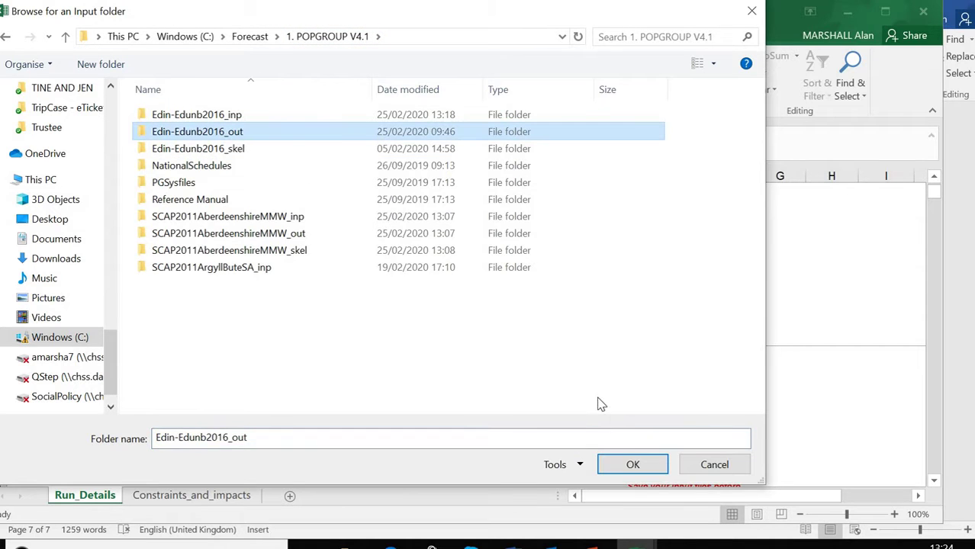
pyautogui.click(632, 464)
pyautogui.moveTo(534, 450)
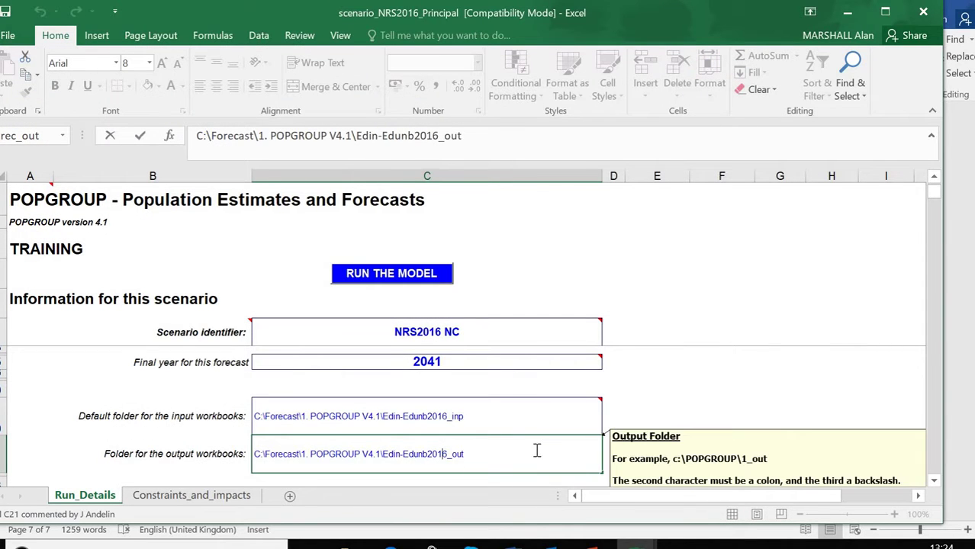
pyautogui.click(487, 465)
pyautogui.click(218, 464)
# Clear the four input workbook names for in- and out-migration, both UK and Overseas
pyautogui.press('Down')
pyautogui.press('Down')
pyautogui.press('Down')
pyautogui.press('Down')
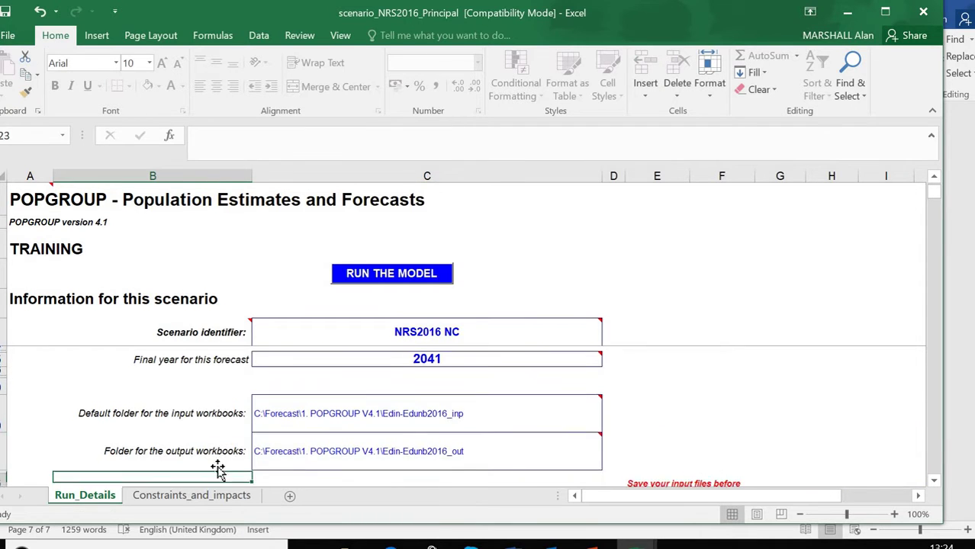
pyautogui.press('Down')
pyautogui.press('Down')
pyautogui.press('Down')
pyautogui.press('Down')
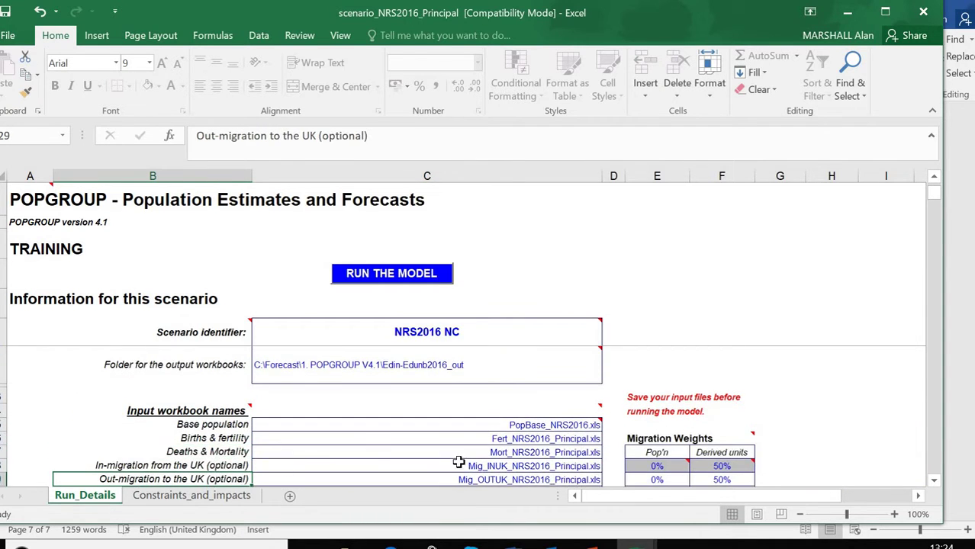
pyautogui.click(514, 429)
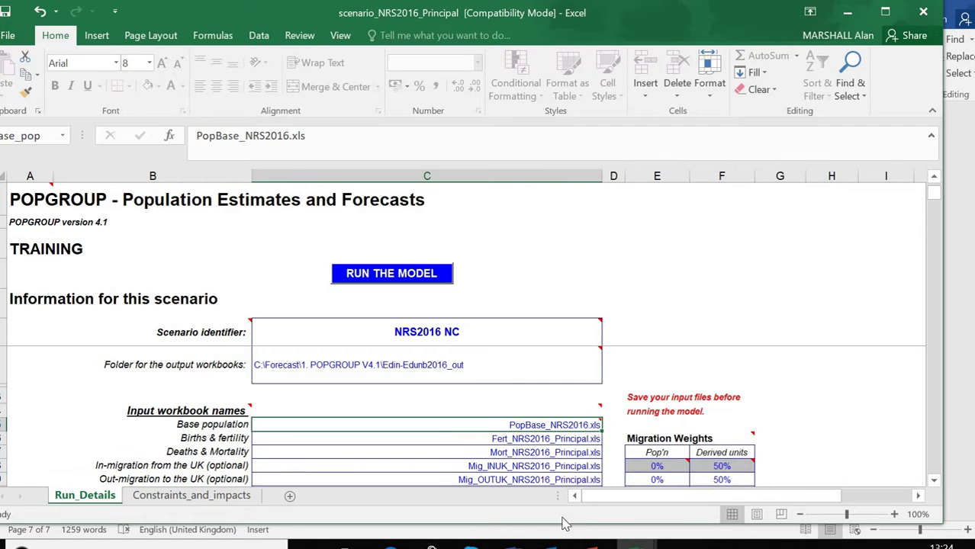
pyautogui.press('Down')
pyautogui.press('Down')
pyautogui.press('Down')
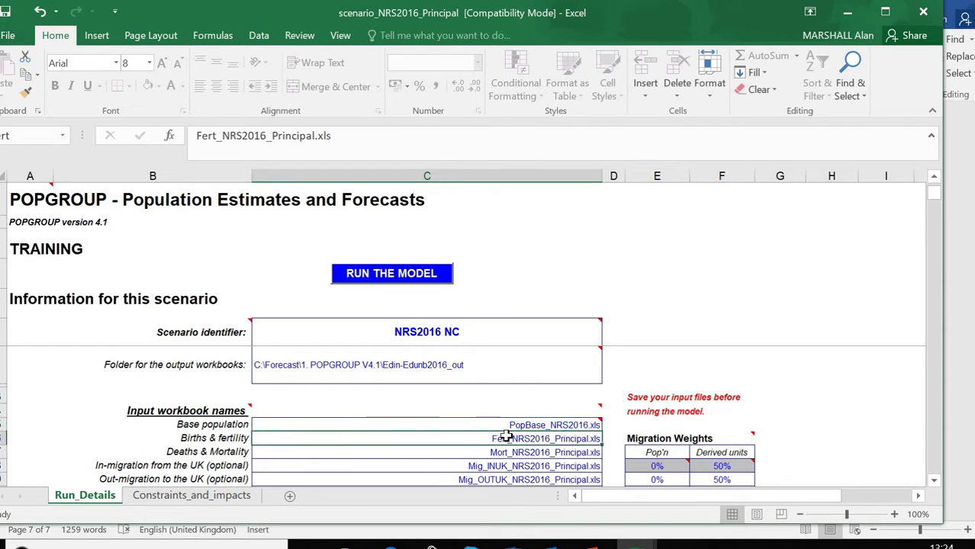
pyautogui.press('Down')
pyautogui.press('Down')
pyautogui.press('Down')
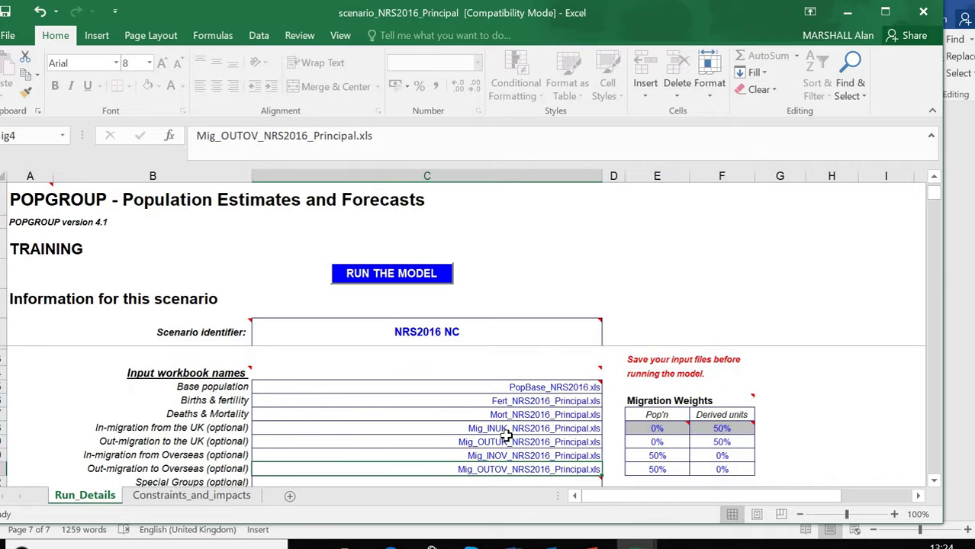
pyautogui.press('Delete')
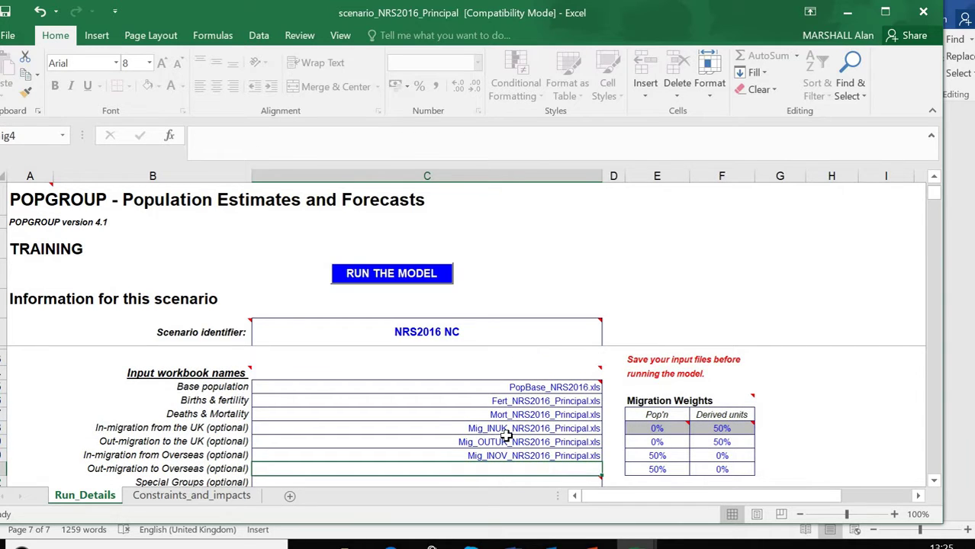
pyautogui.press('Up')
pyautogui.press('Delete')
pyautogui.press('Up')
pyautogui.press('Delete')
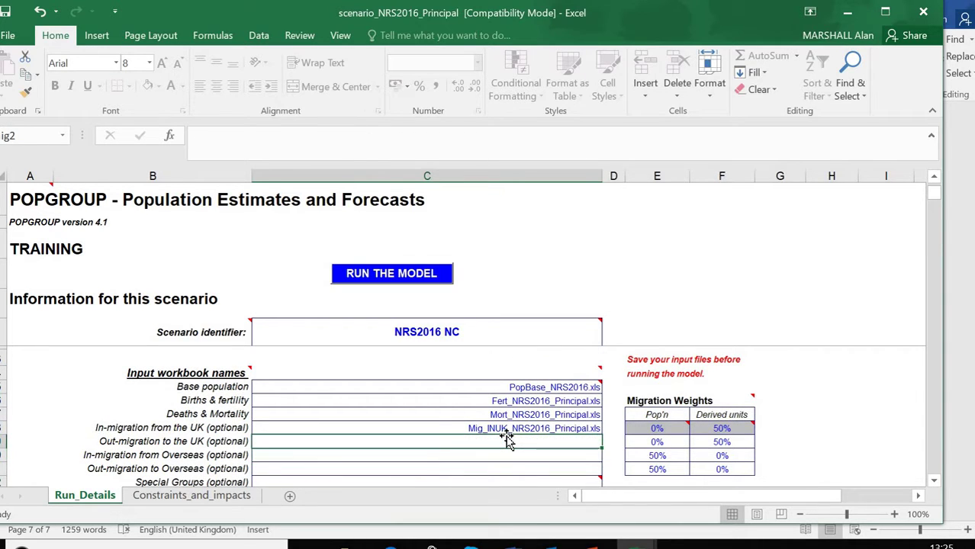
pyautogui.press('Up')
pyautogui.press('Delete')
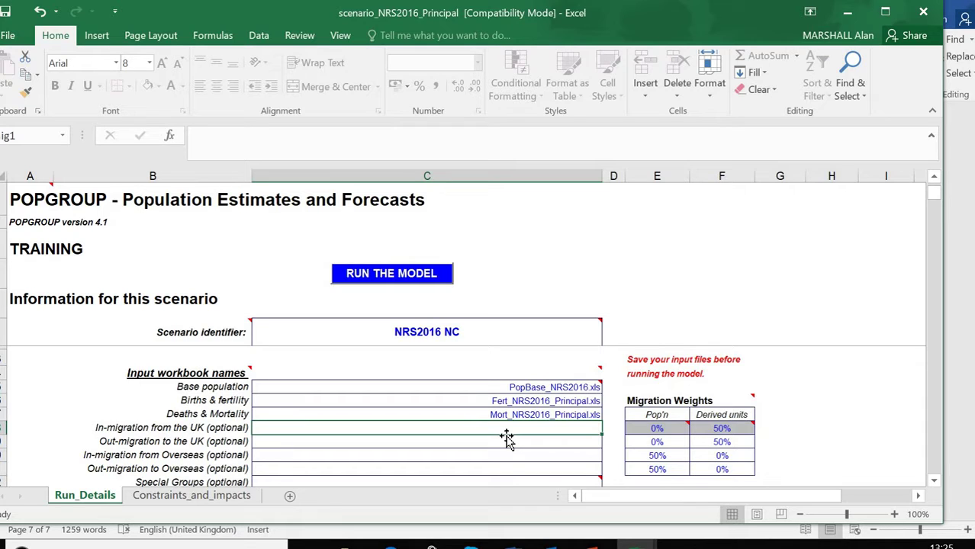
# Replace the Births & fertility input workbook with Fert_NRS2016Rates_Principal from the Edin-Edunb2016_inp folder
pyautogui.press('Up')
pyautogui.press('Up')
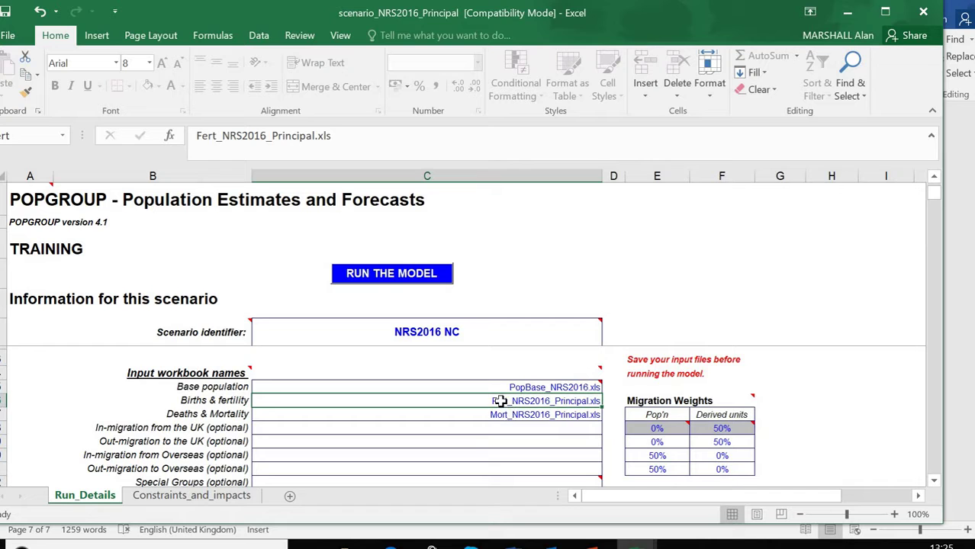
pyautogui.click(502, 403)
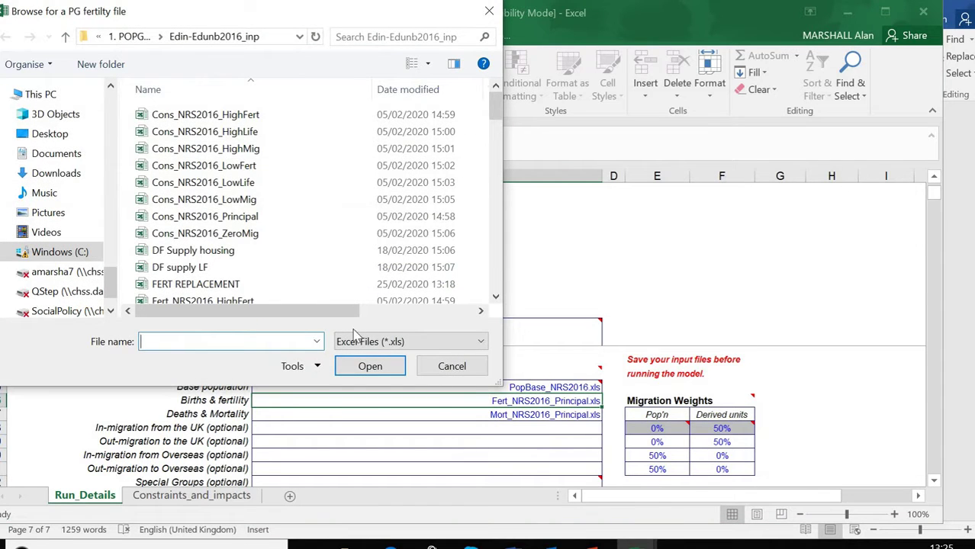
pyautogui.click(496, 297)
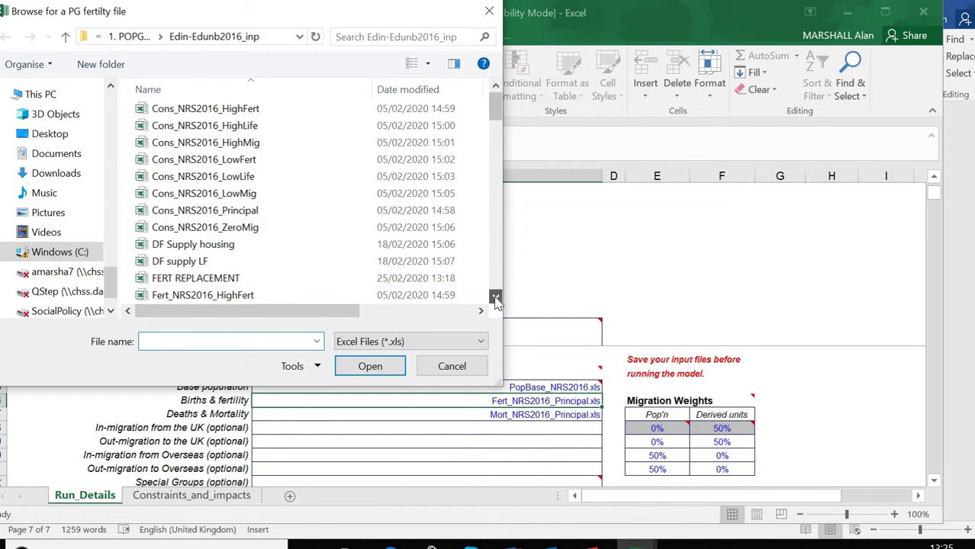
pyautogui.click(496, 298)
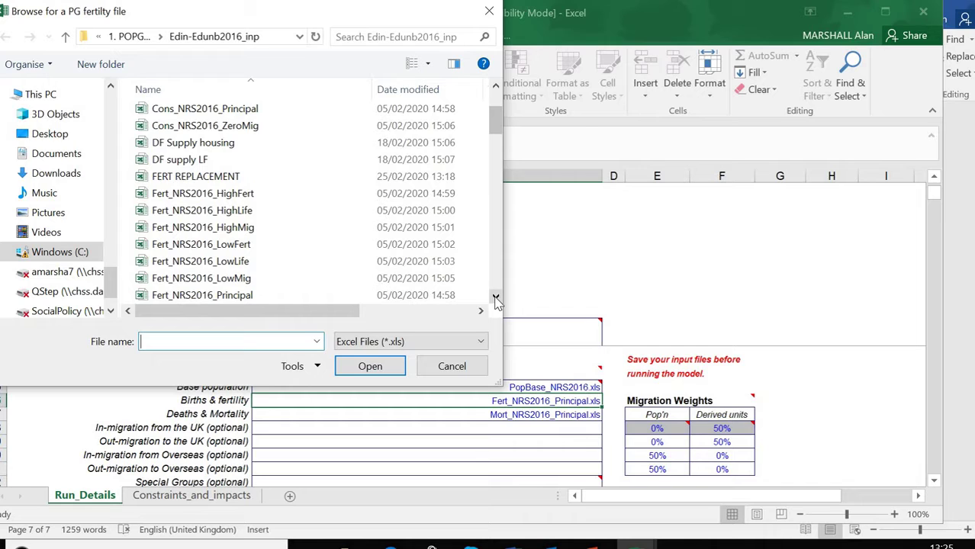
pyautogui.click(496, 299)
pyautogui.moveTo(495, 300); pyautogui.dragTo(495, 300)
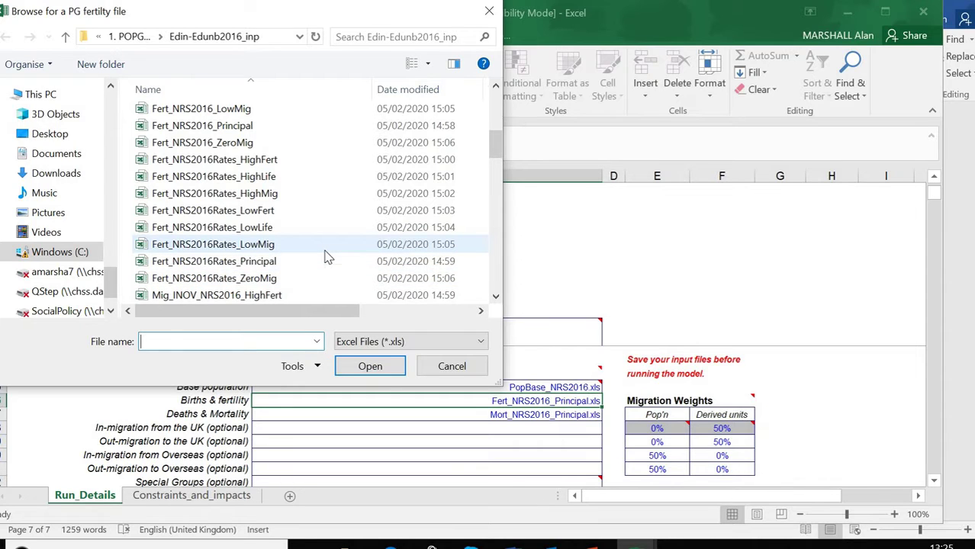
pyautogui.click(228, 264)
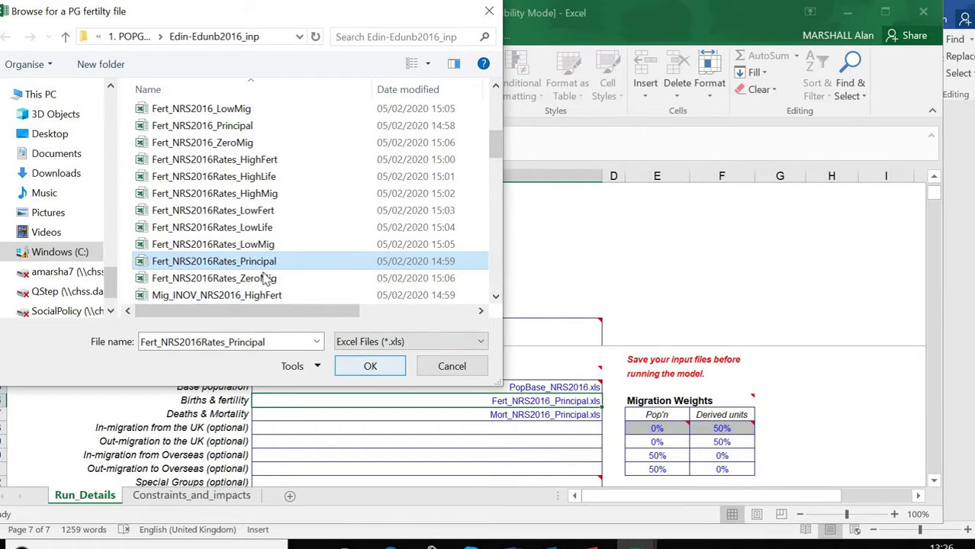
pyautogui.click(371, 370)
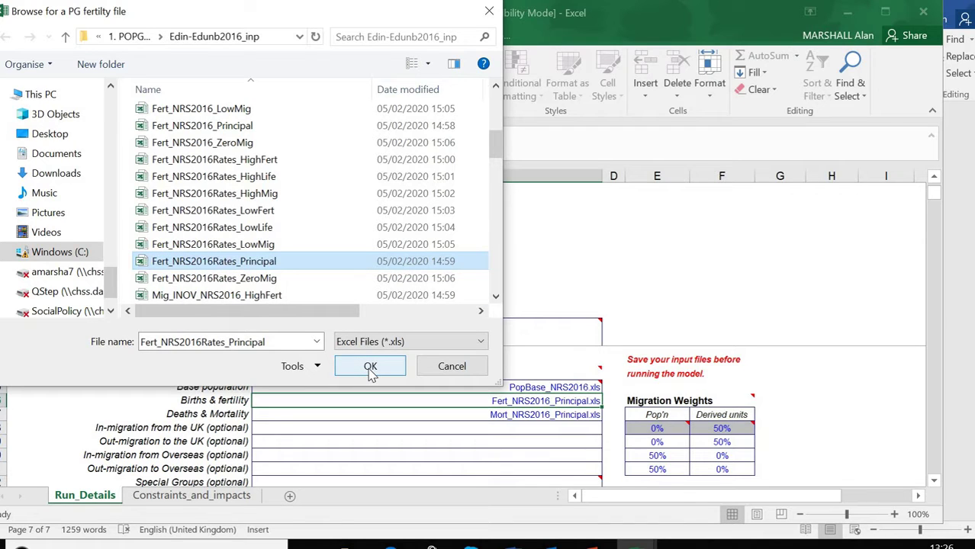
pyautogui.click(242, 267)
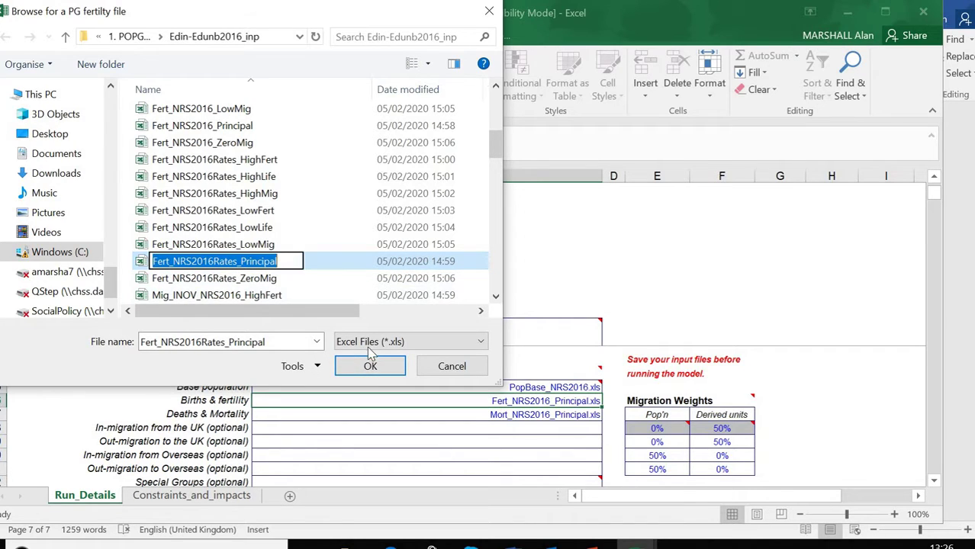
pyautogui.click(383, 367)
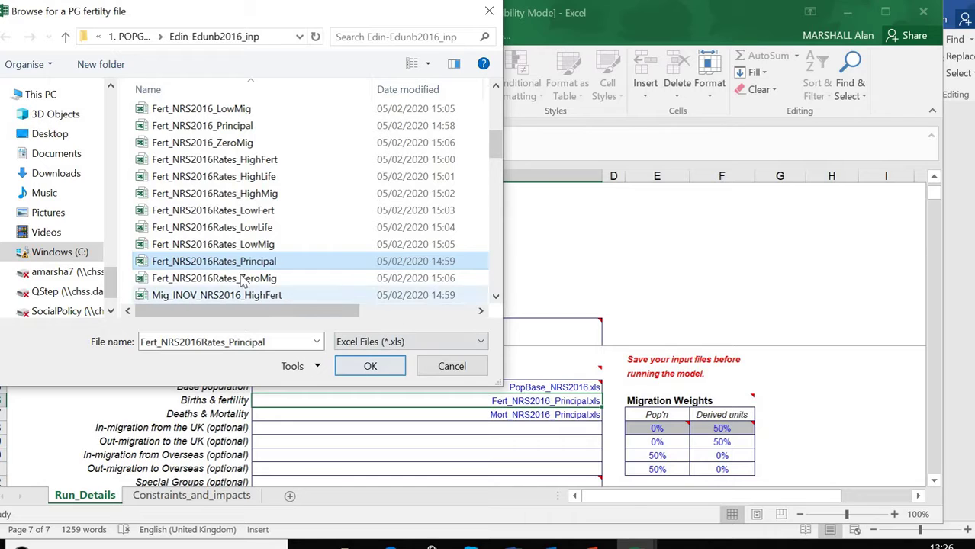
pyautogui.click(374, 374)
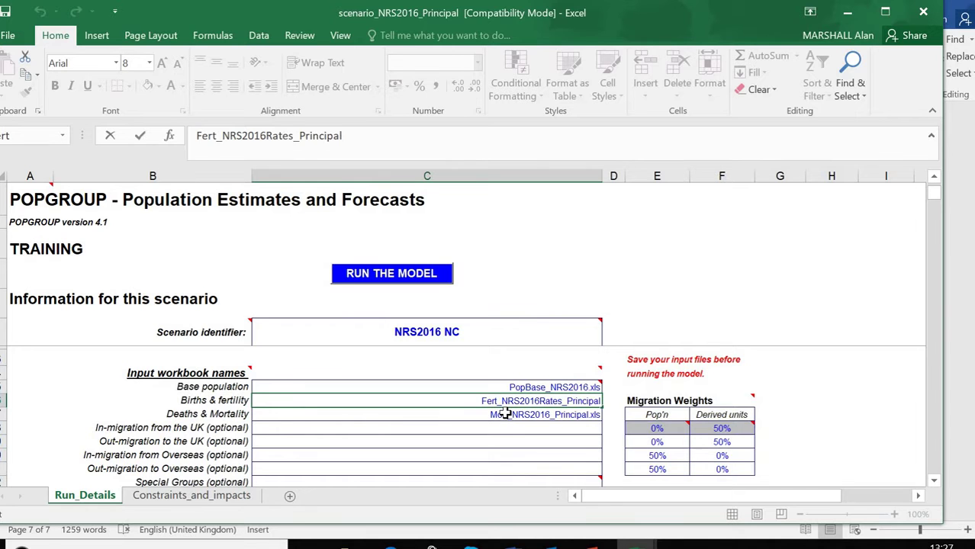
# Replace the Deaths & Mortality input workbook with Mort_NRS2016Rates_Principal from the Edin-Edunb2016_inp folder
pyautogui.click(508, 416)
pyautogui.doubleClick(509, 422)
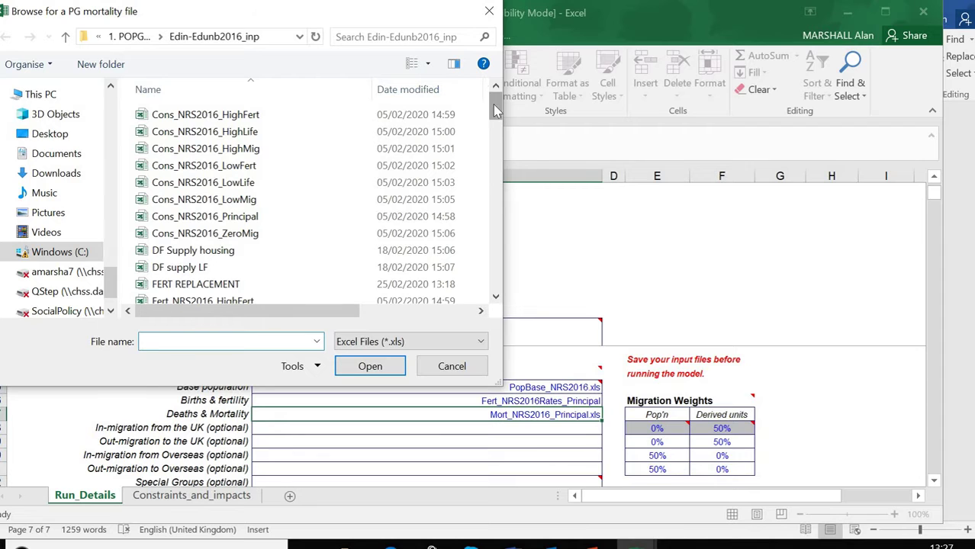
pyautogui.moveTo(495, 111); pyautogui.dragTo(496, 249)
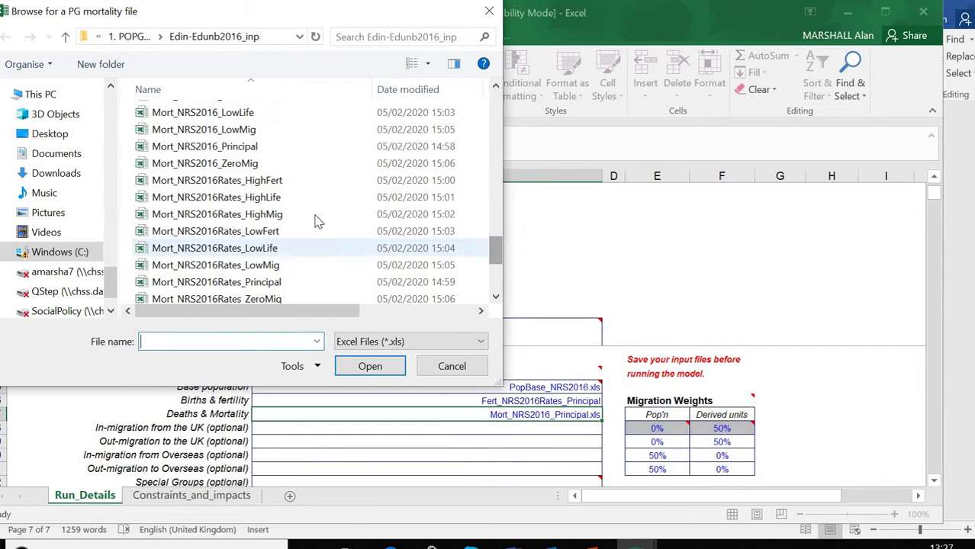
pyautogui.click(252, 282)
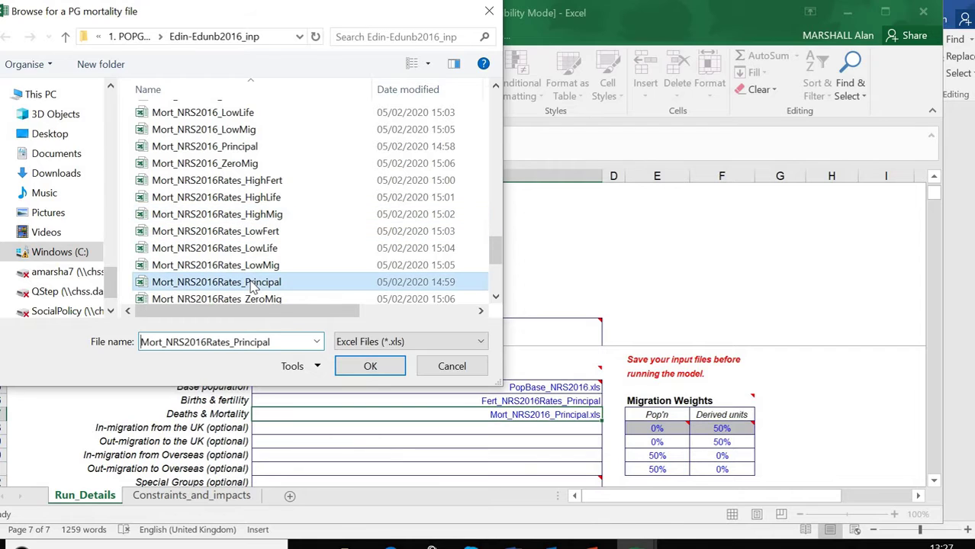
pyautogui.click(372, 367)
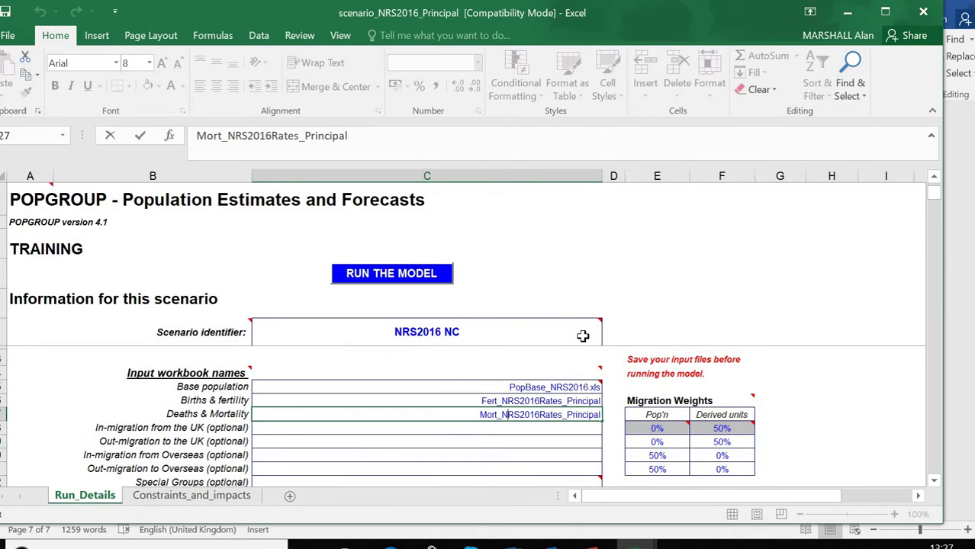
pyautogui.moveTo(582, 336)
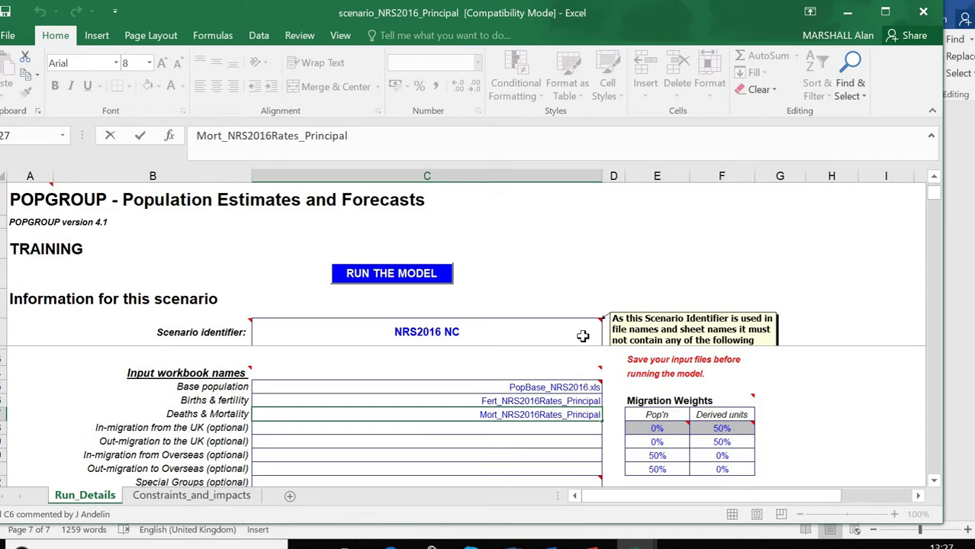
pyautogui.click(530, 401)
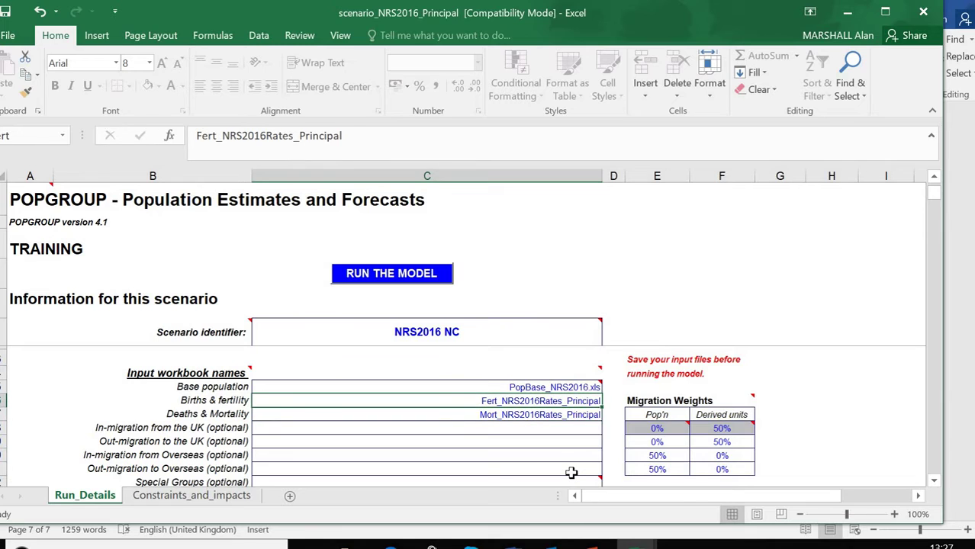
pyautogui.press('Down')
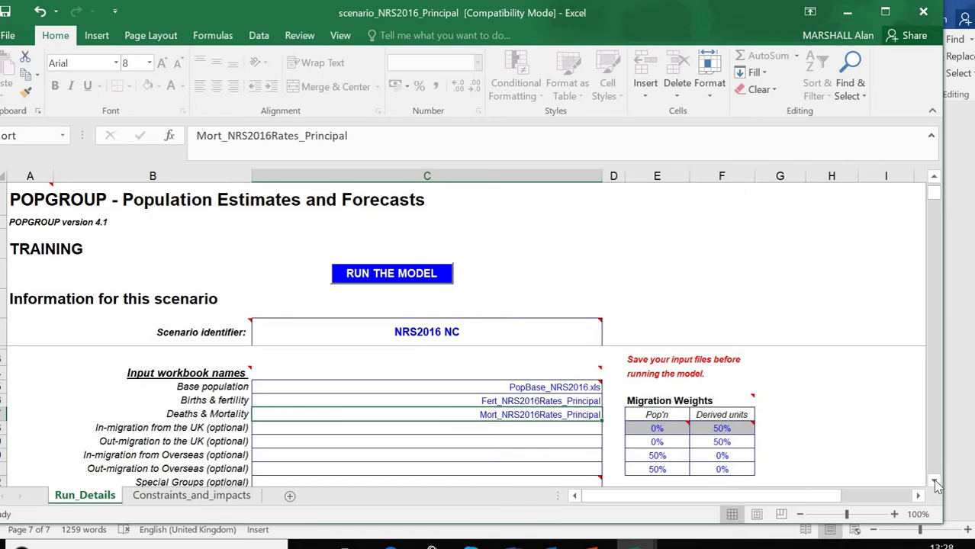
# Clear the Annual Constraints workbook name on the Constraints_and_impacts sheet
pyautogui.scroll(-3, 931, 482)
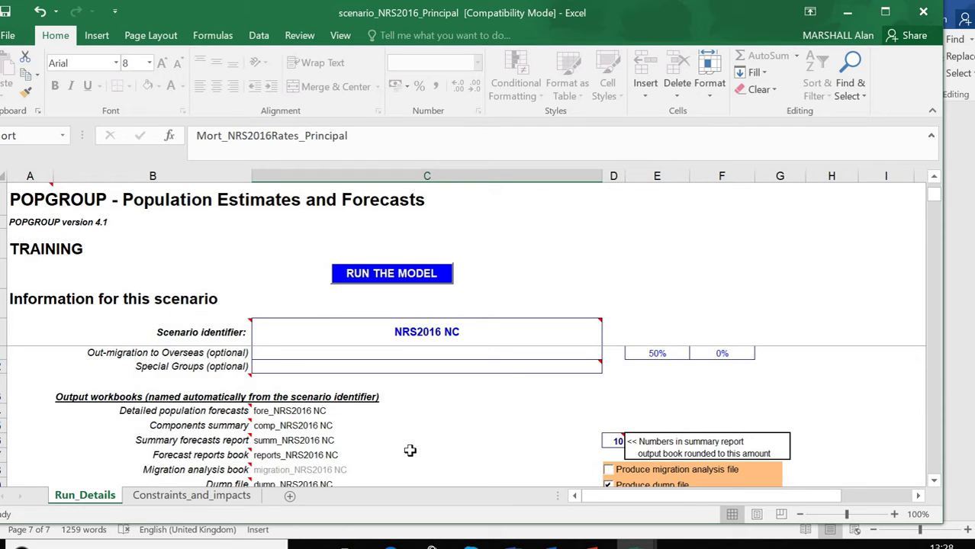
pyautogui.click(207, 498)
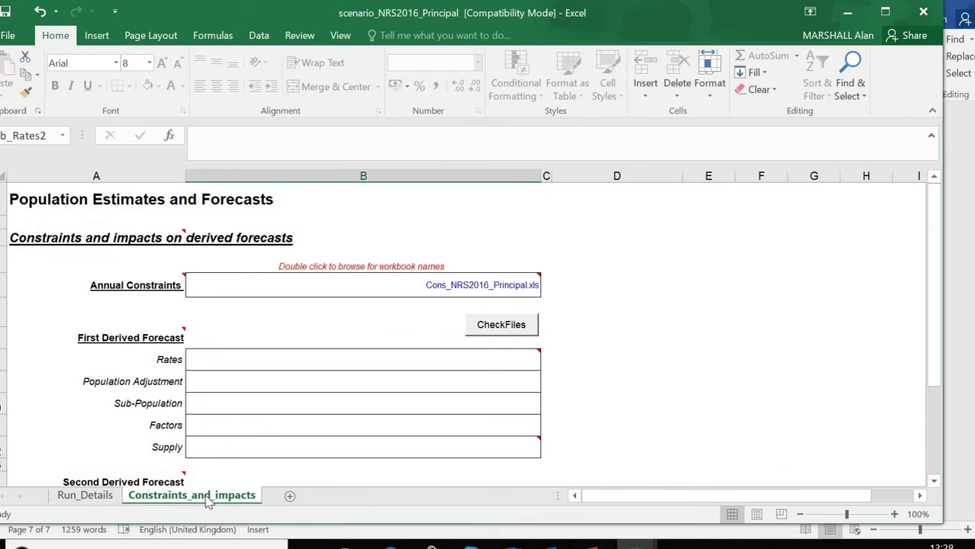
pyautogui.click(464, 284)
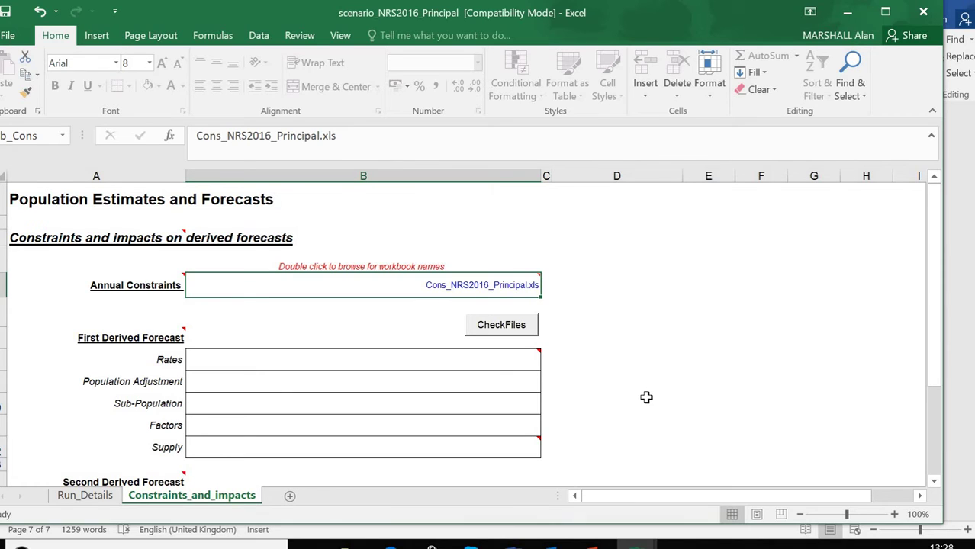
pyautogui.press('Delete')
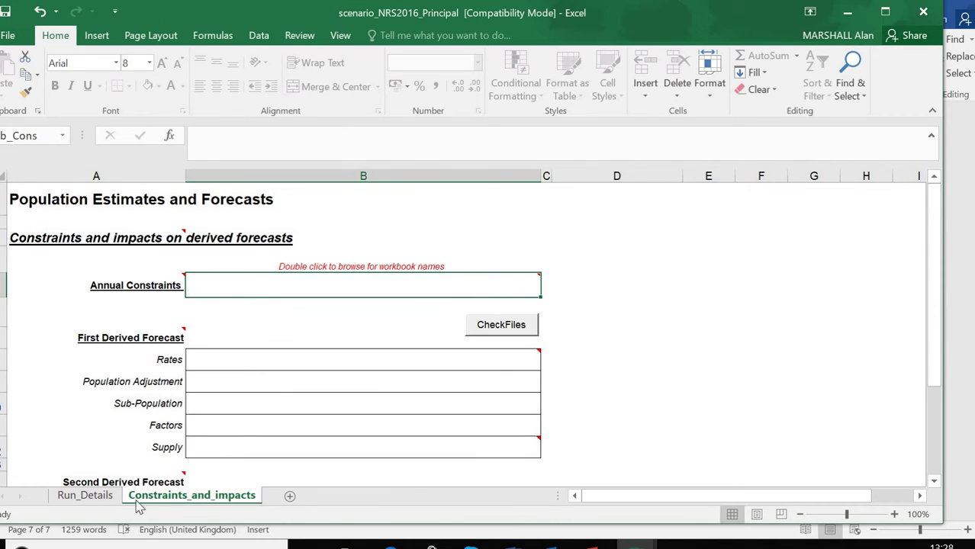
# Run the model from the Run_Details sheet, agreeing to close other workbooks and continue with all migration streams set to zero as a natural change forecast
pyautogui.click(109, 496)
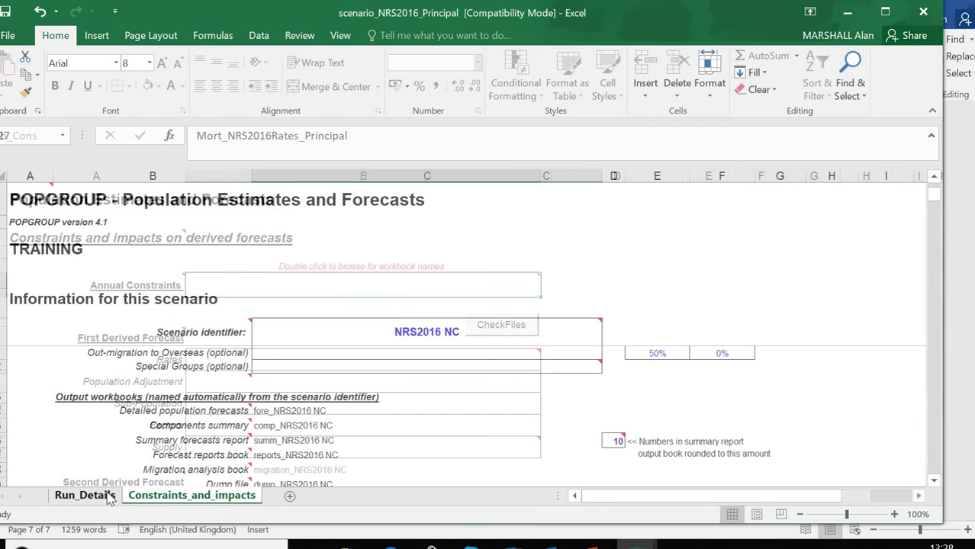
pyautogui.click(405, 376)
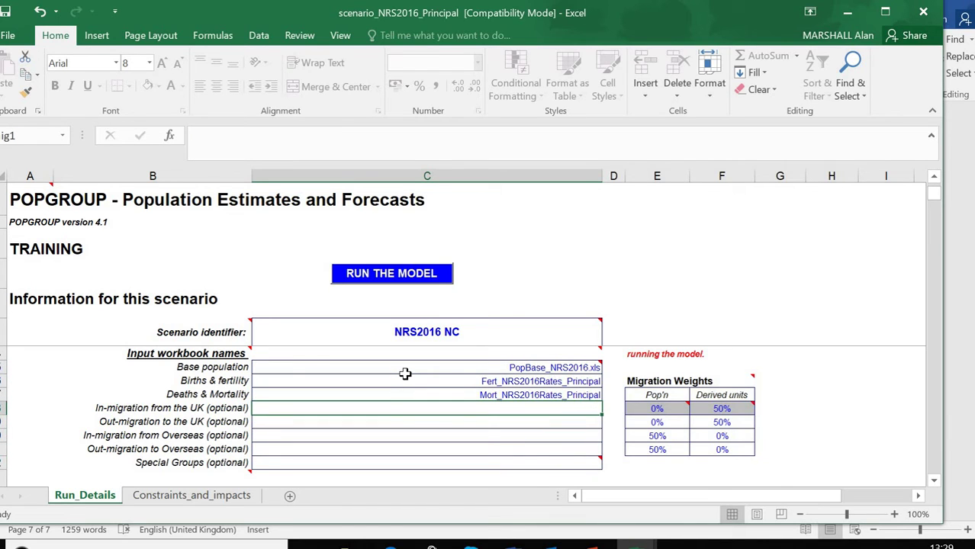
pyautogui.press('Up')
pyautogui.press('Up')
pyautogui.press('Up')
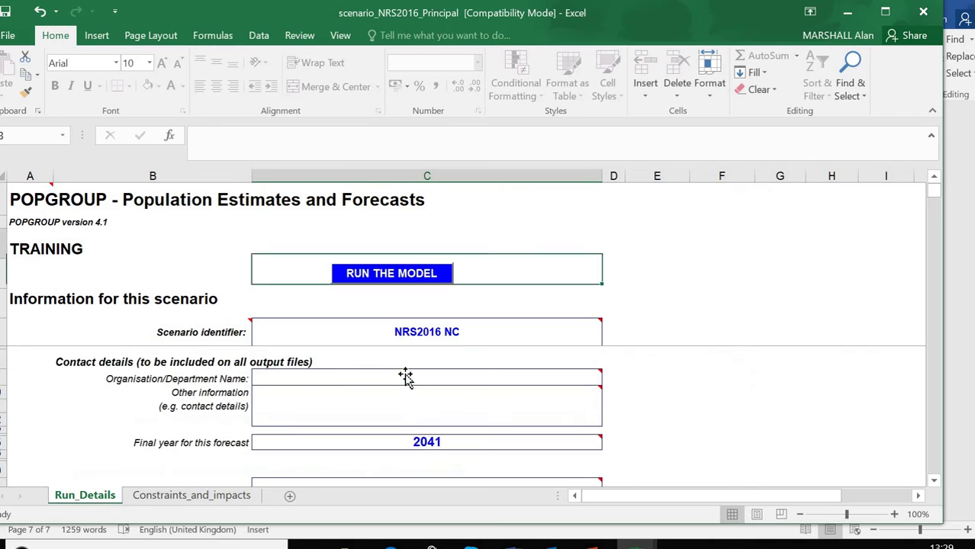
pyautogui.press('Down')
pyautogui.press('Down')
pyautogui.press('Down')
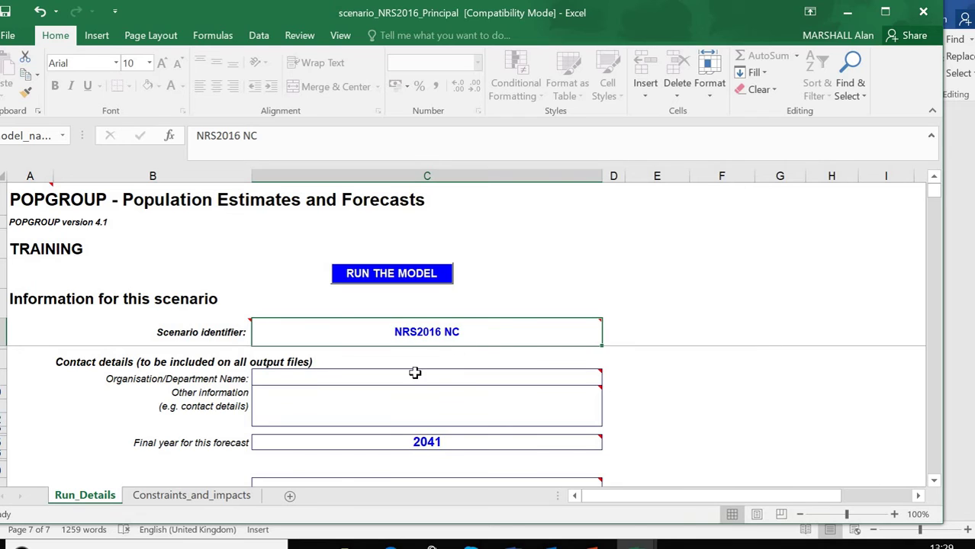
pyautogui.moveTo(412, 392)
pyautogui.moveTo(413, 334)
pyautogui.click(383, 276)
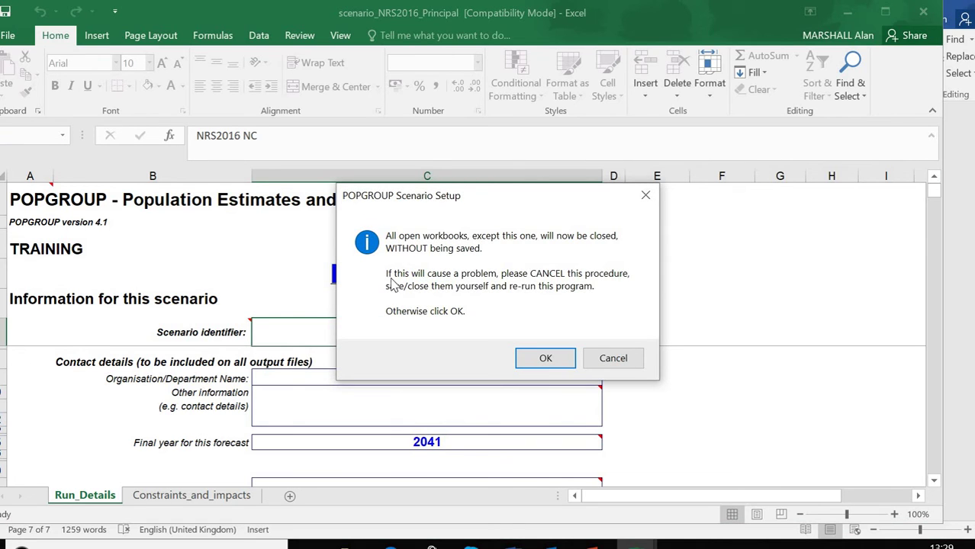
pyautogui.click(550, 361)
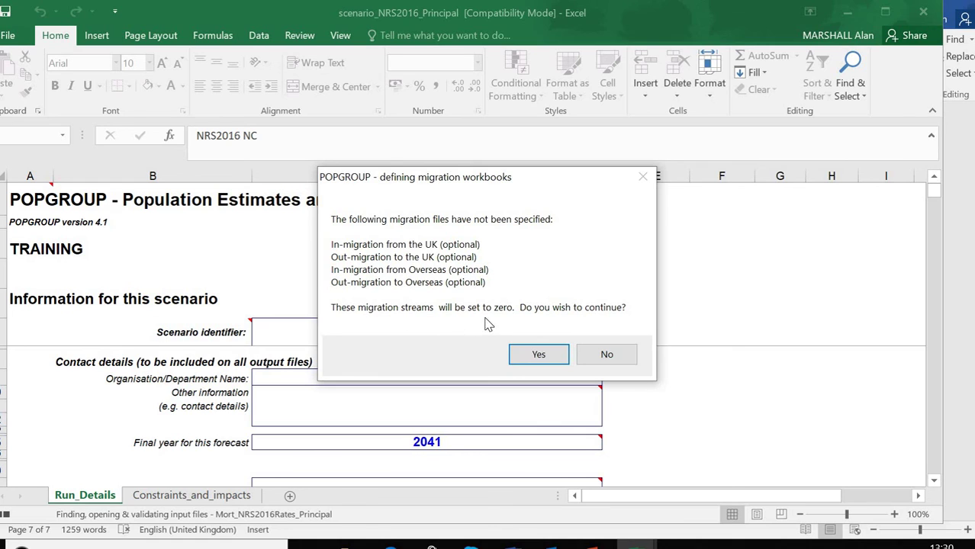
pyautogui.click(550, 358)
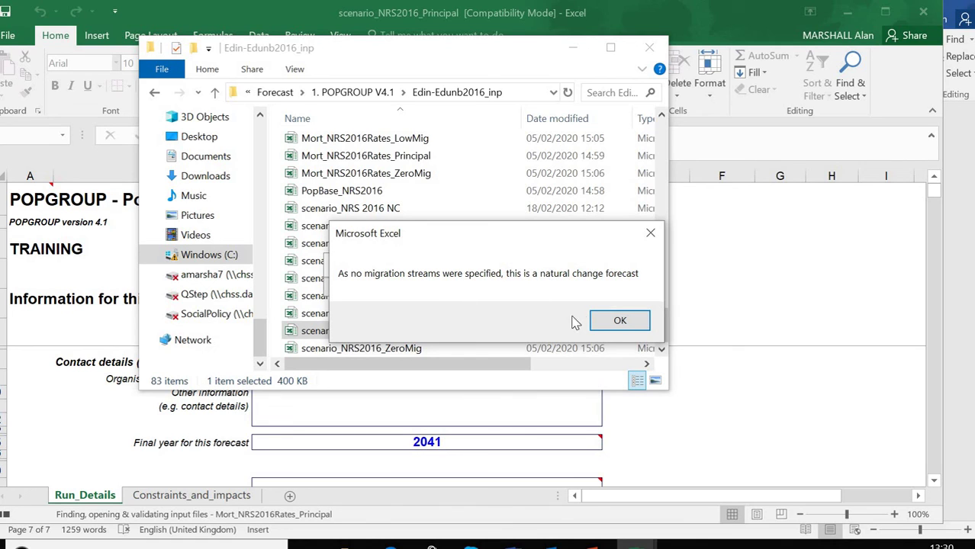
pyautogui.click(619, 322)
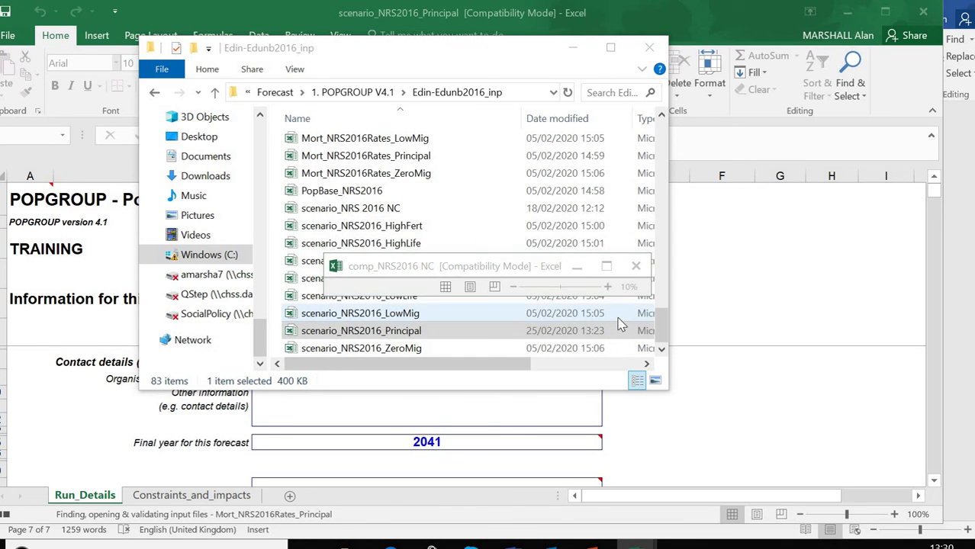